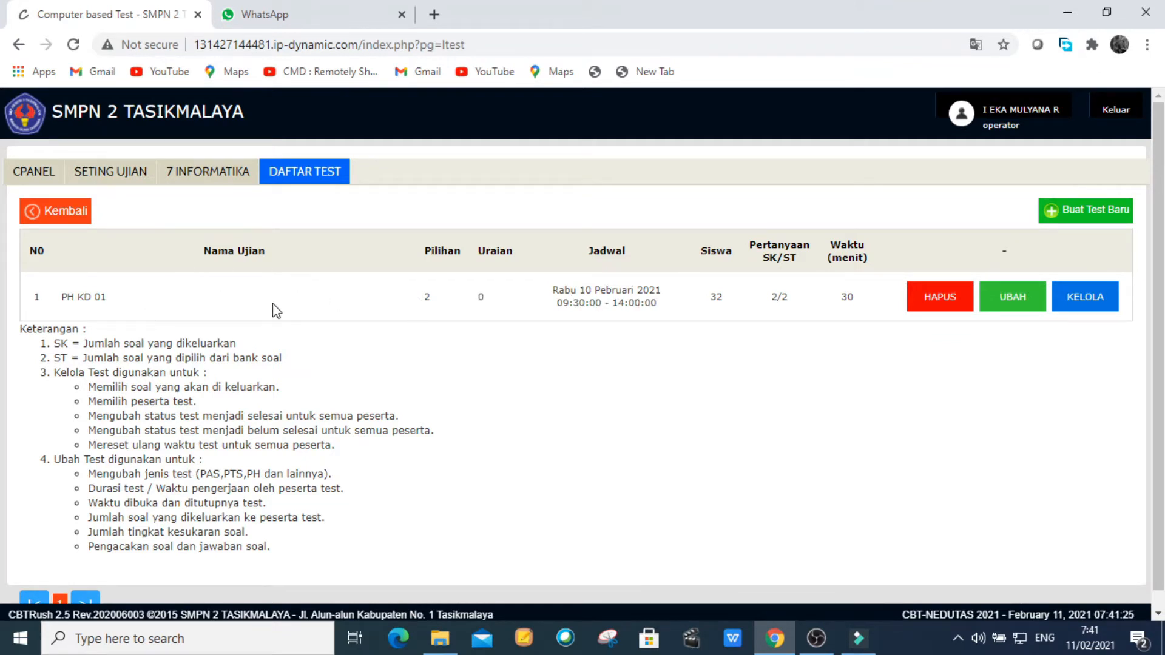
Start a new test of type PH with the additional description "PENILAIAN HARIAN KD 02"
click(1103, 212)
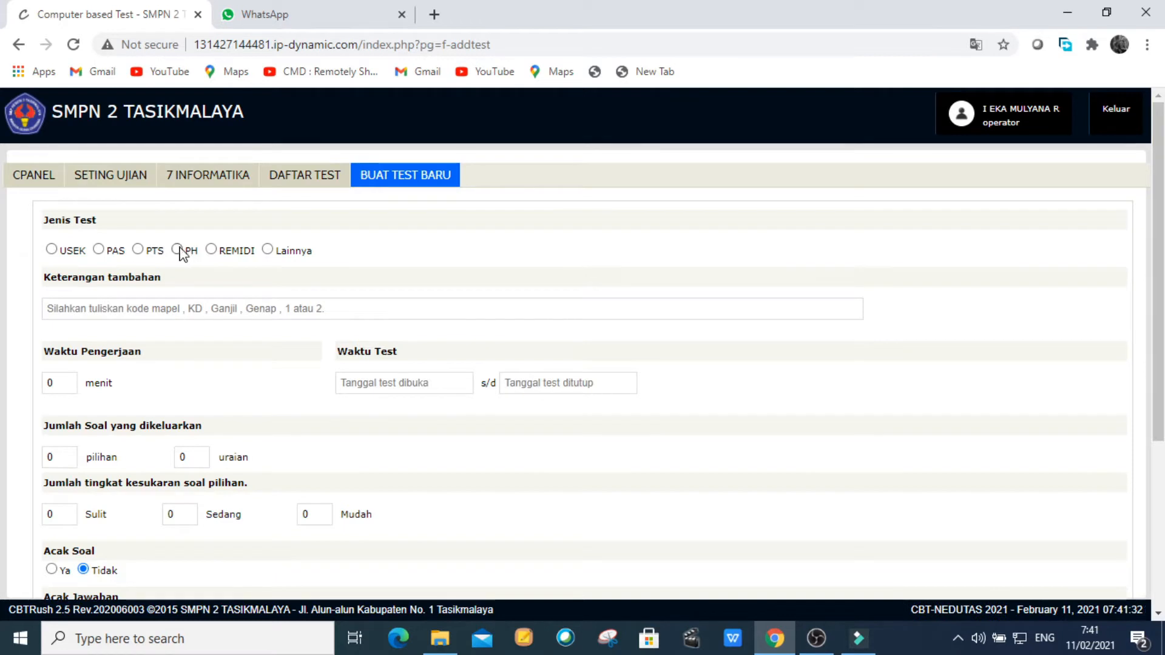
click(97, 310)
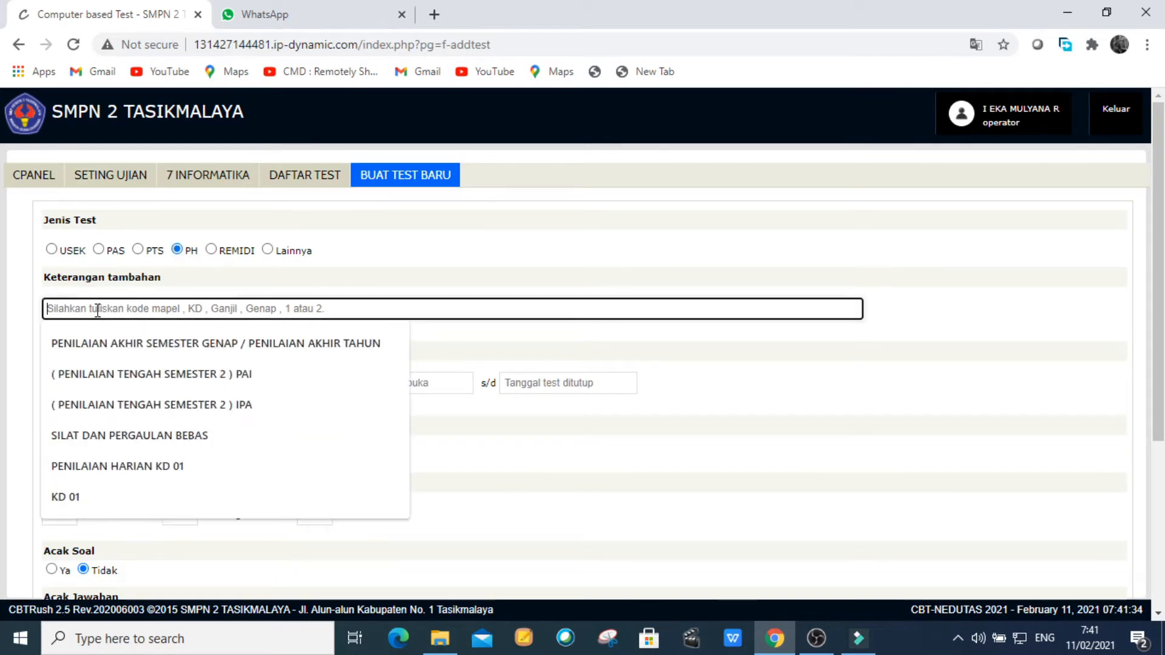
text(pe)
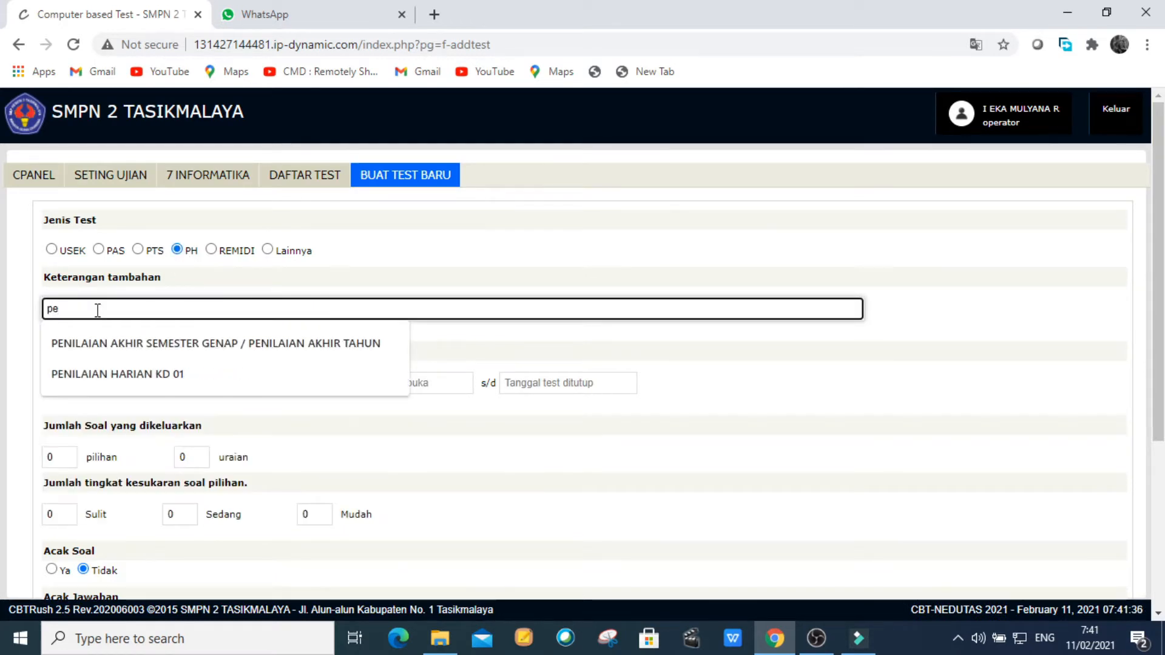
key(BackSpace)
key(BackSpace)
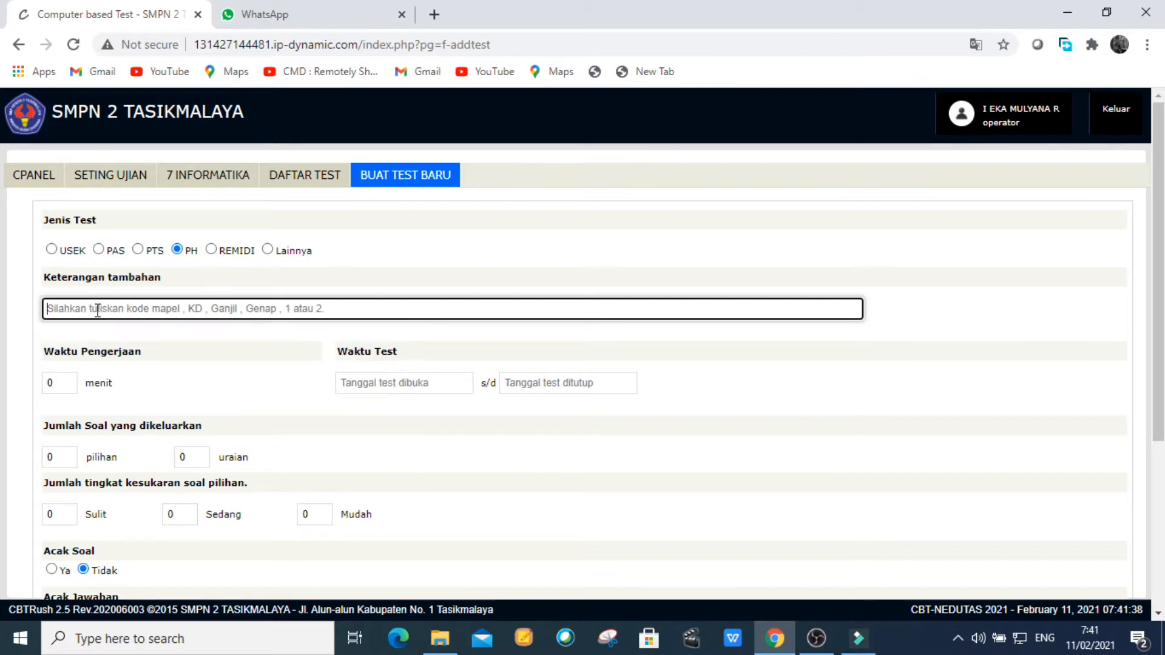
text(PENIL)
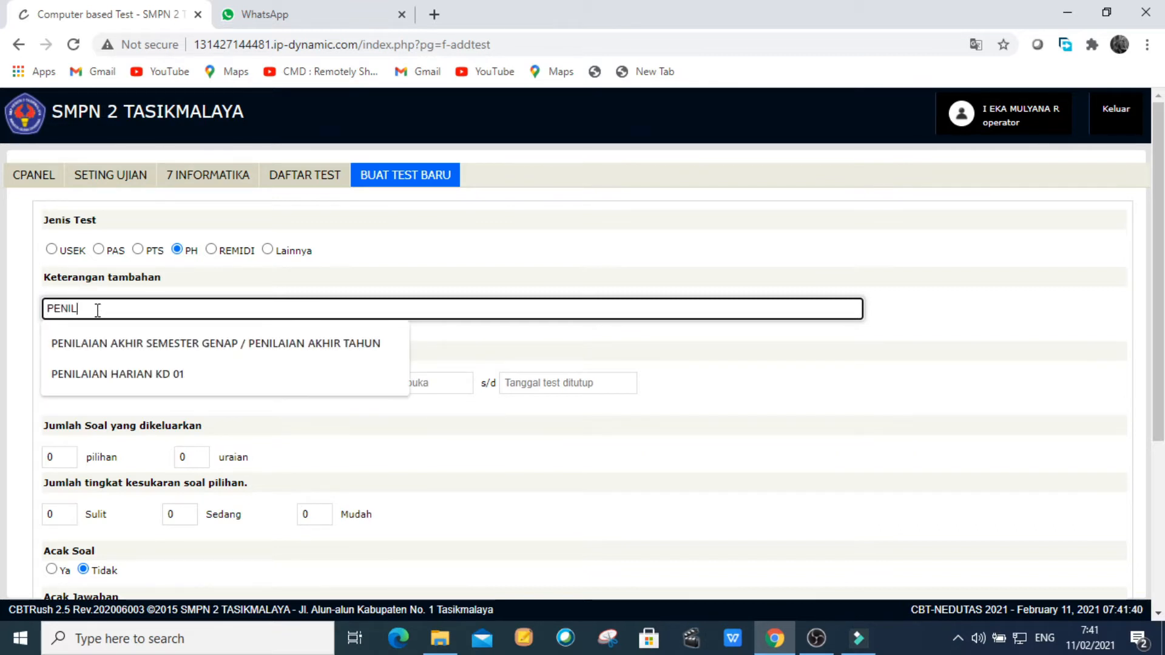
text(AIAN HARIAN )
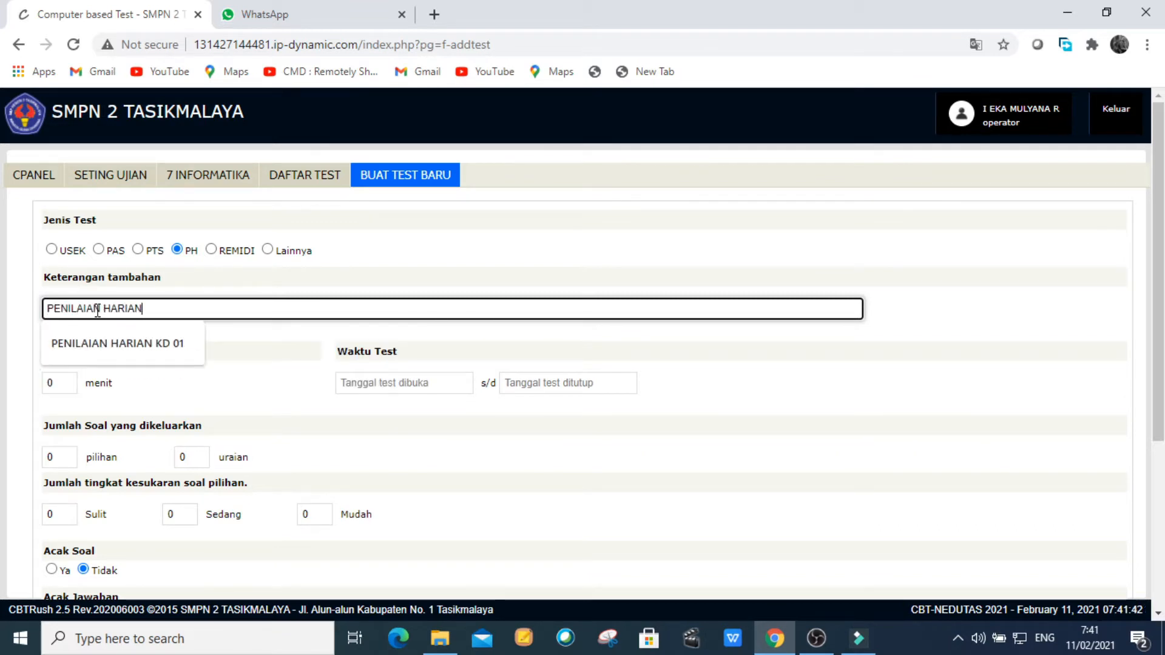
text(KD 02)
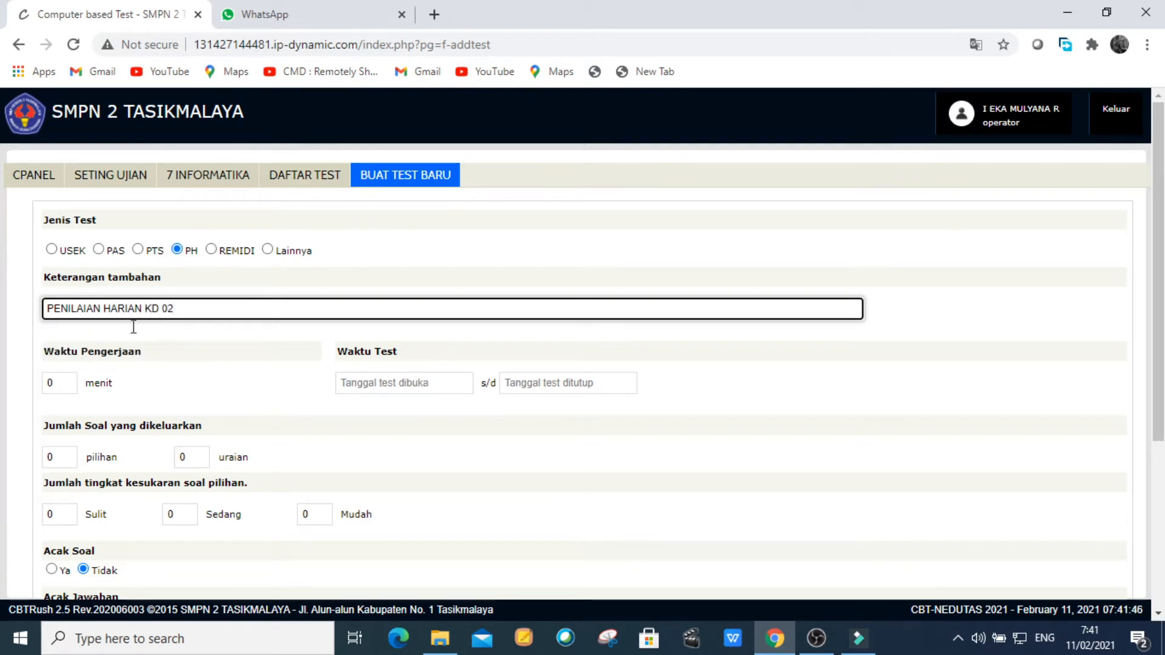
Set the test's working time (Waktu Pengerjaan) to 30 minutes
click(63, 387)
drag(63, 387, 42, 384)
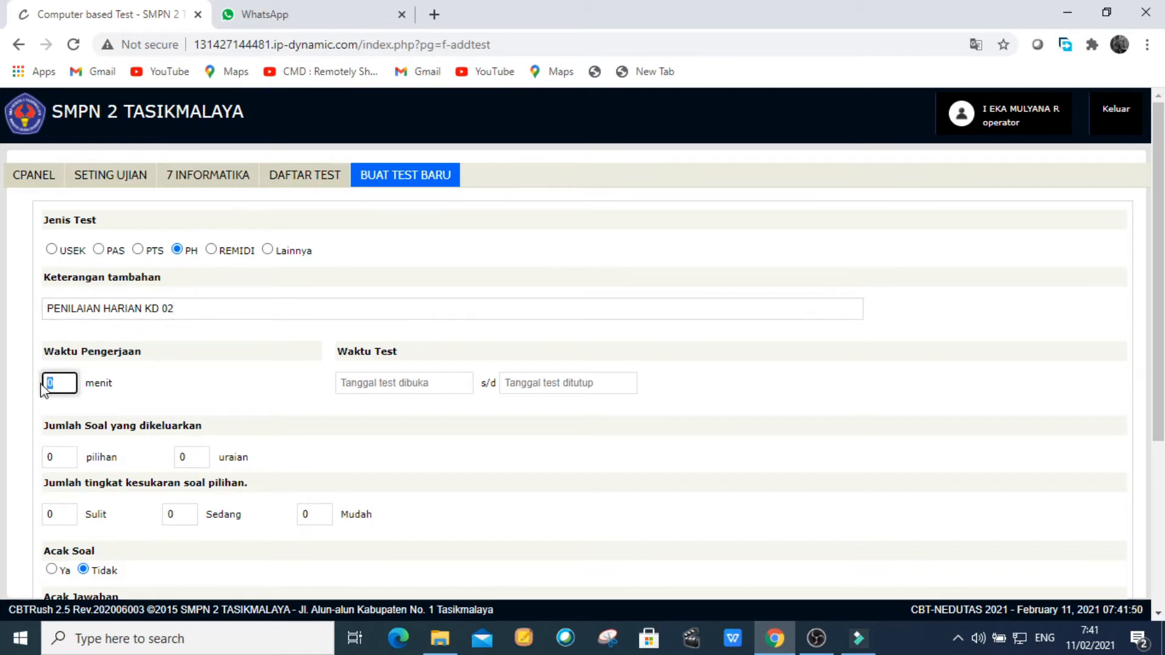
text(30)
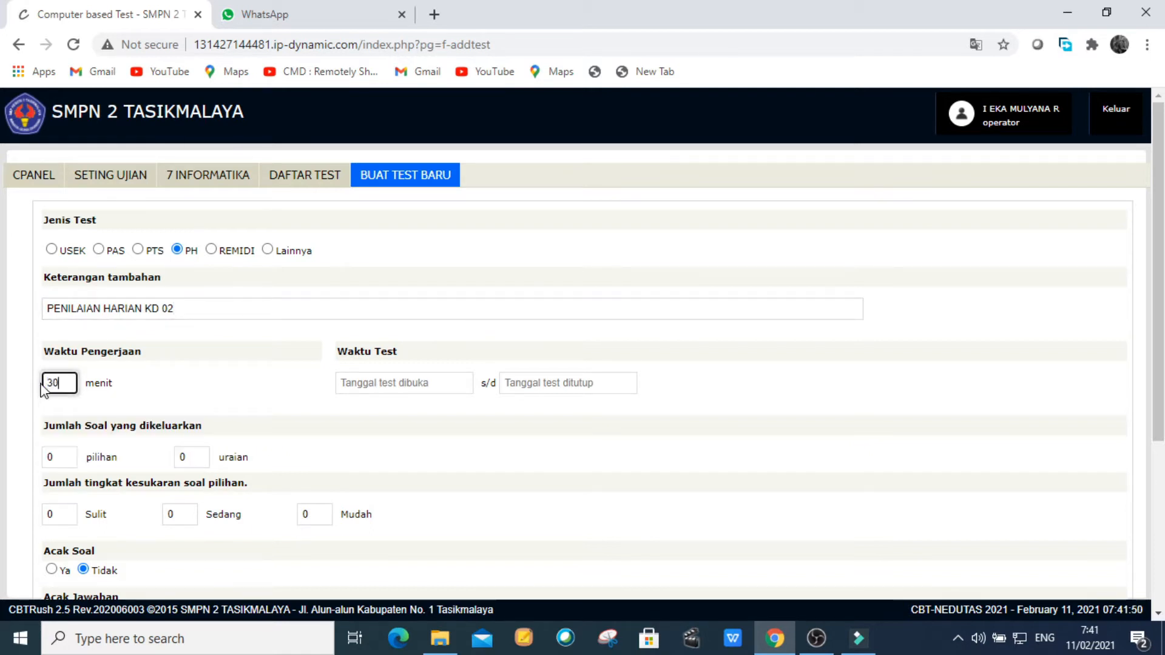
click(389, 382)
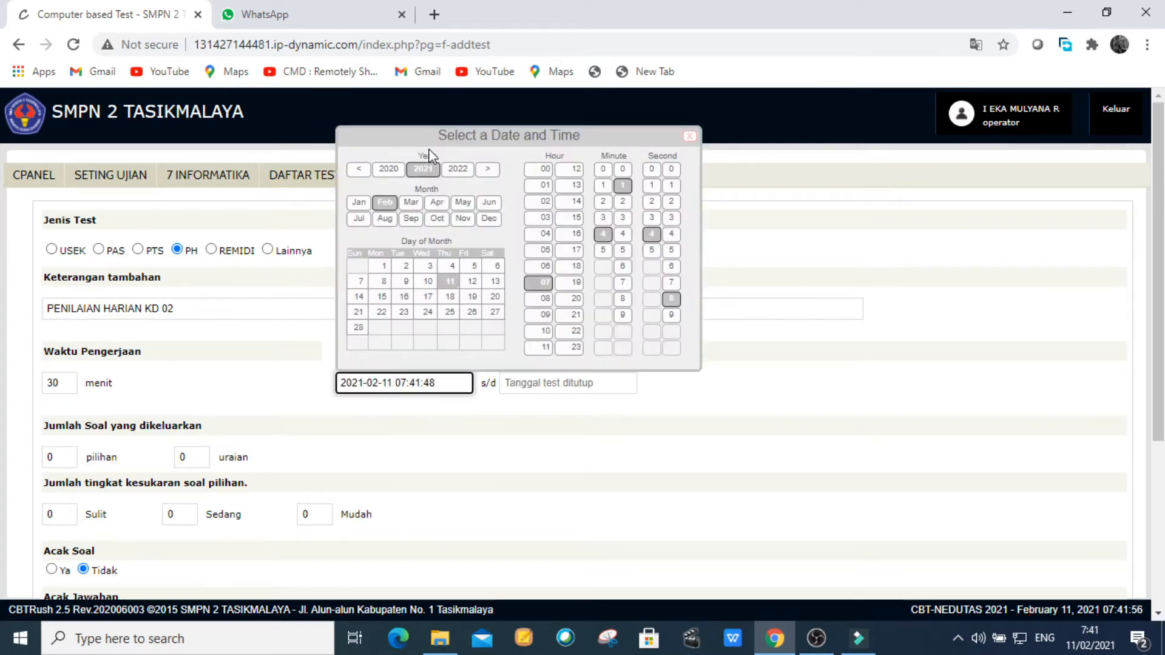
click(410, 204)
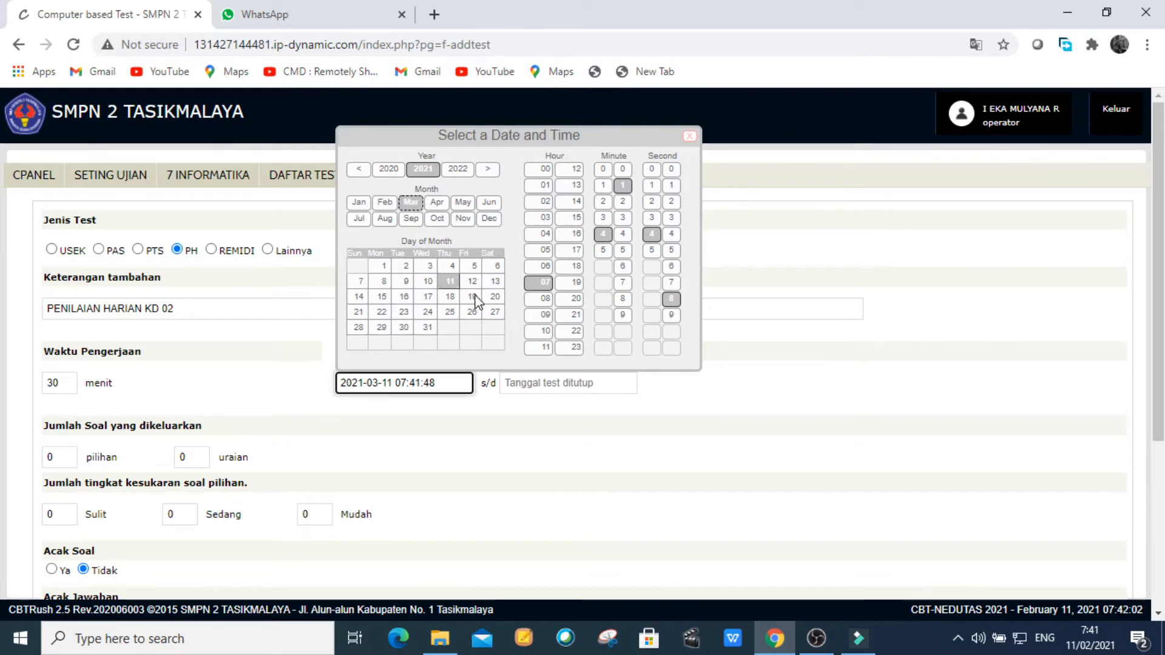
click(404, 324)
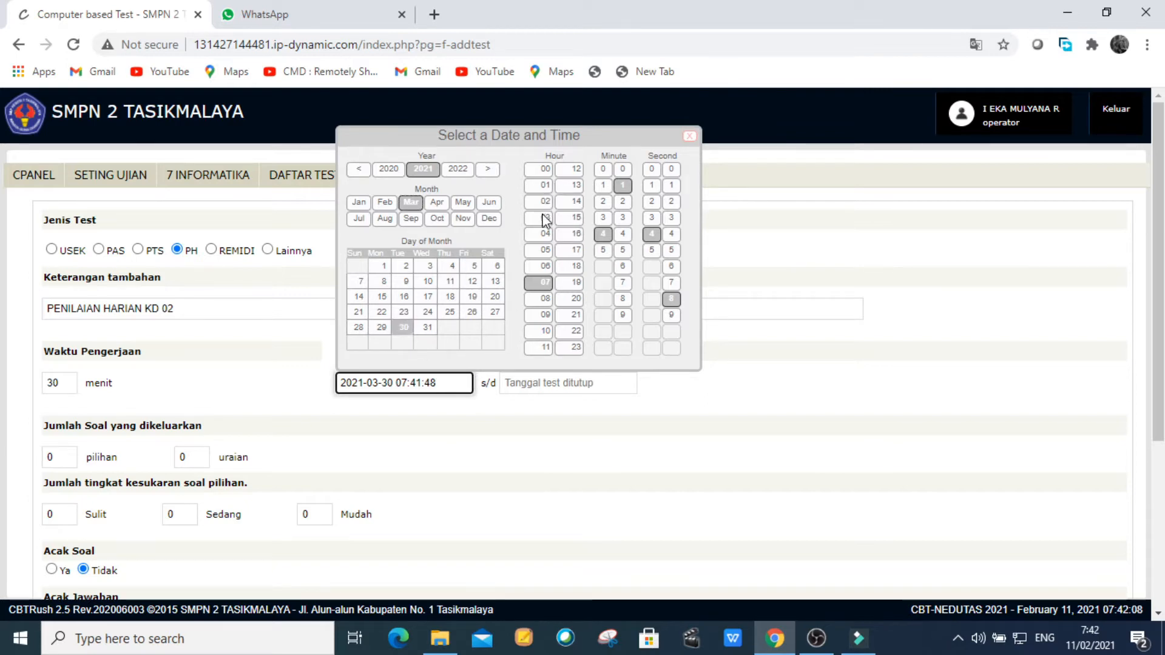
click(541, 284)
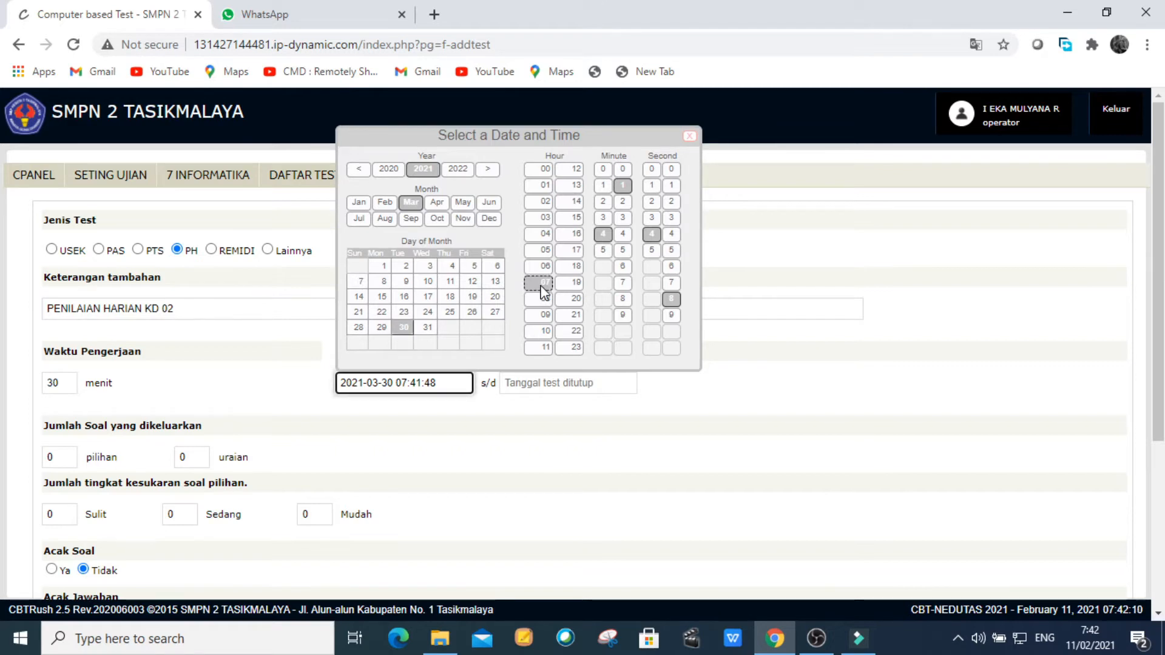
click(602, 169)
click(623, 169)
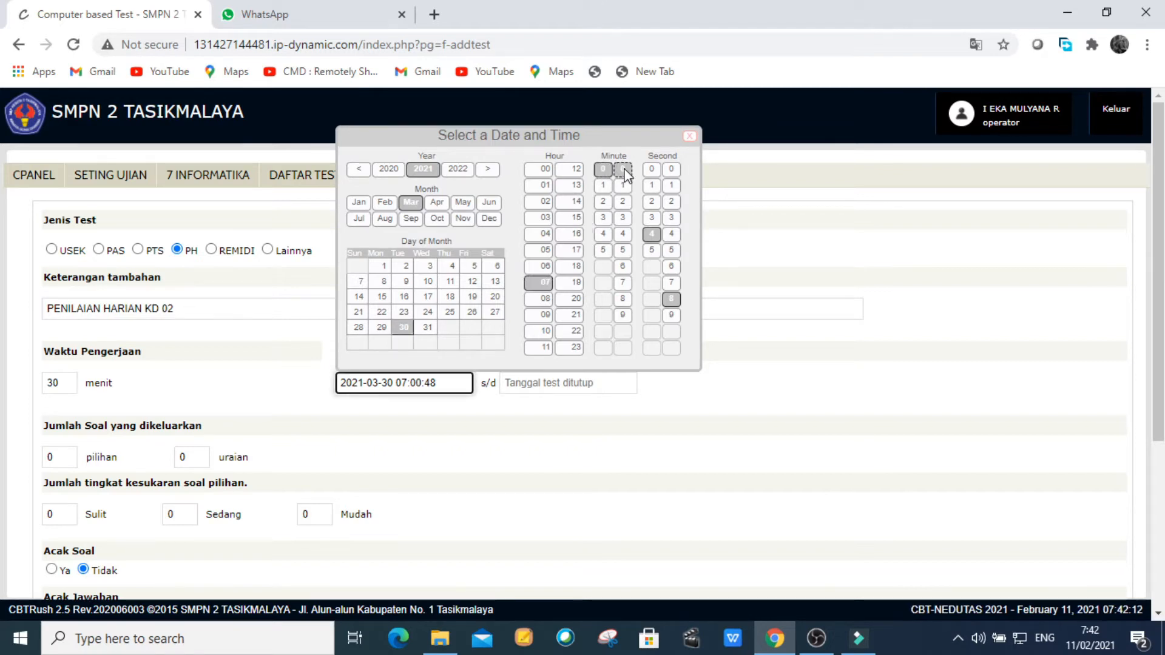
click(652, 169)
click(671, 170)
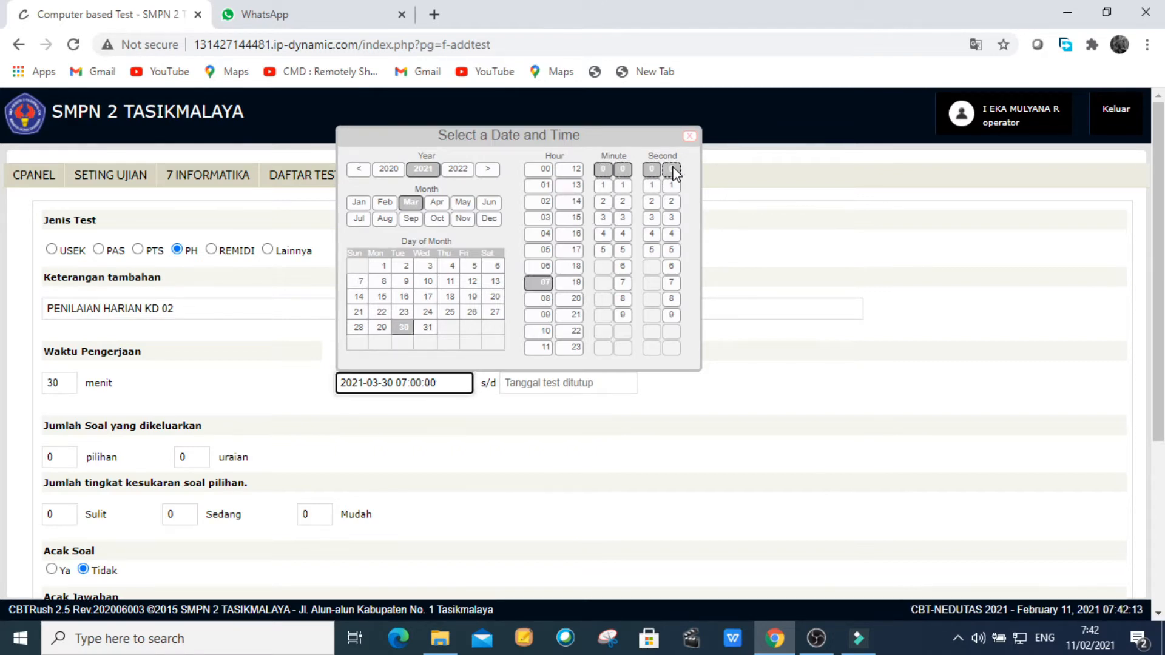
click(551, 384)
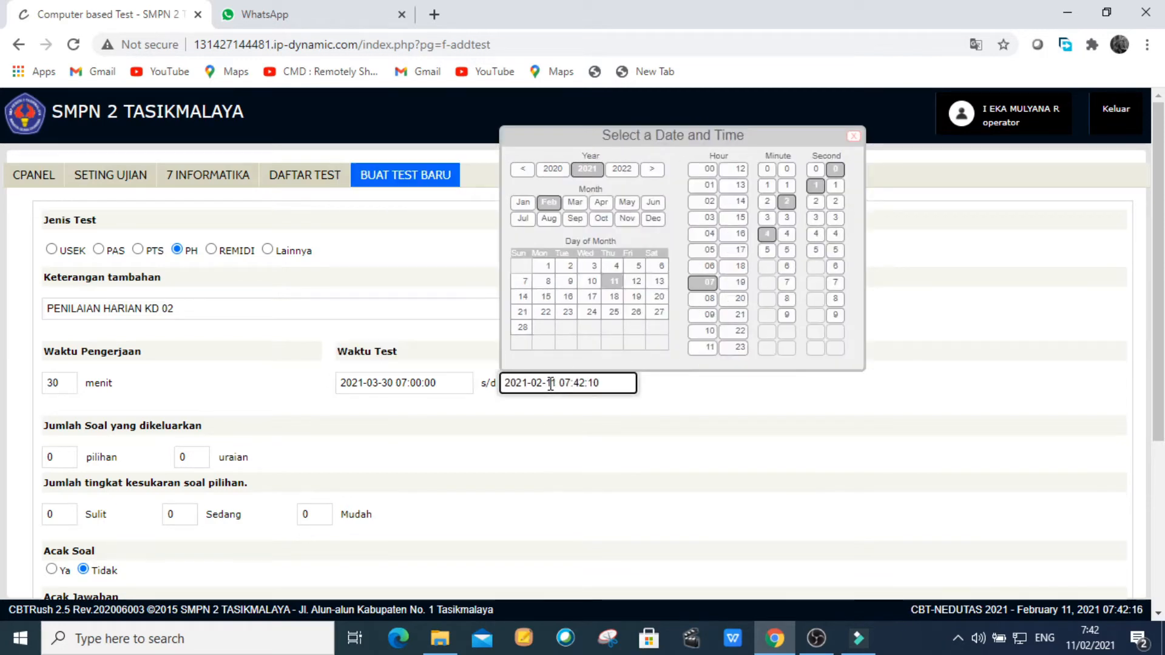
click(575, 202)
click(568, 328)
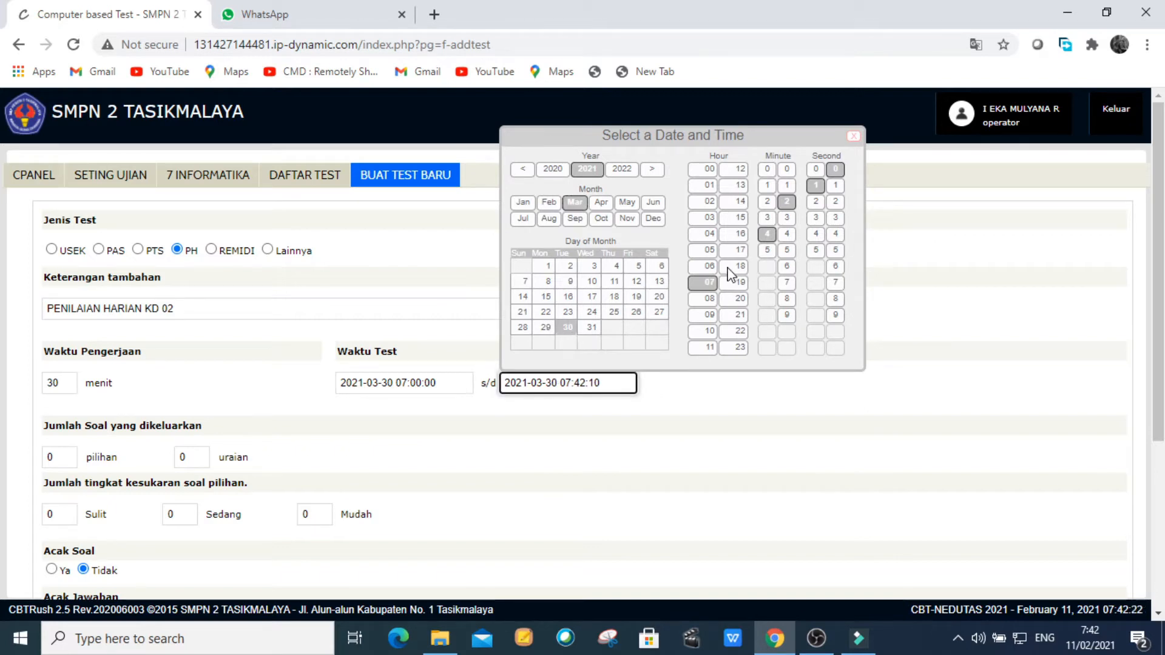
click(708, 349)
click(767, 169)
click(787, 170)
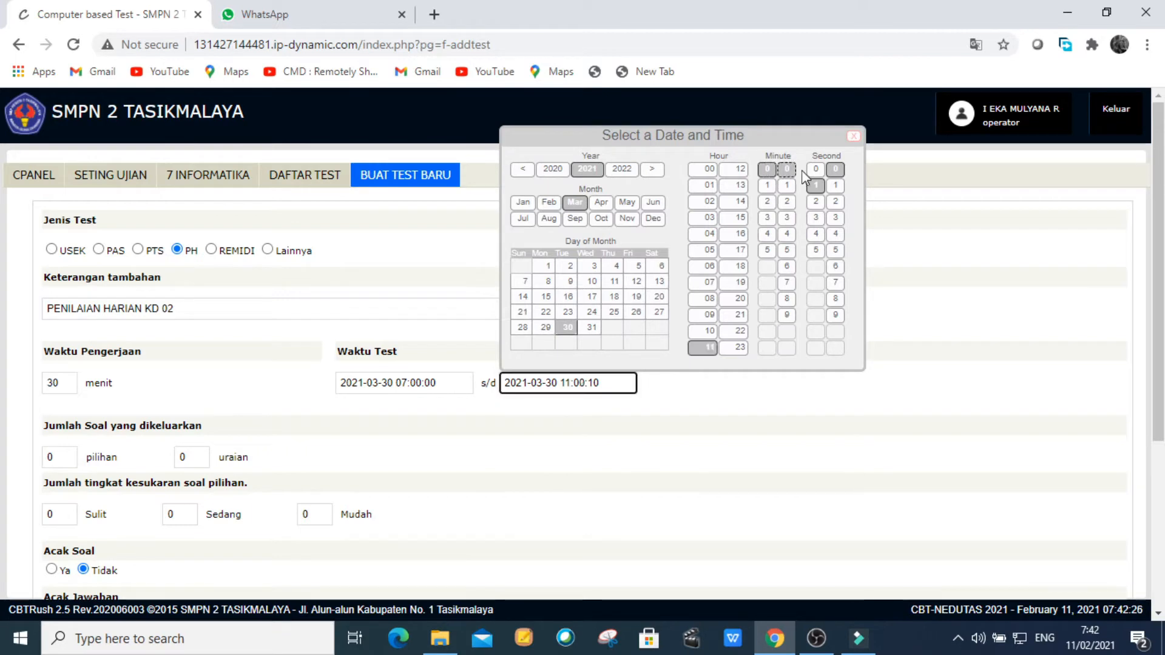
click(816, 170)
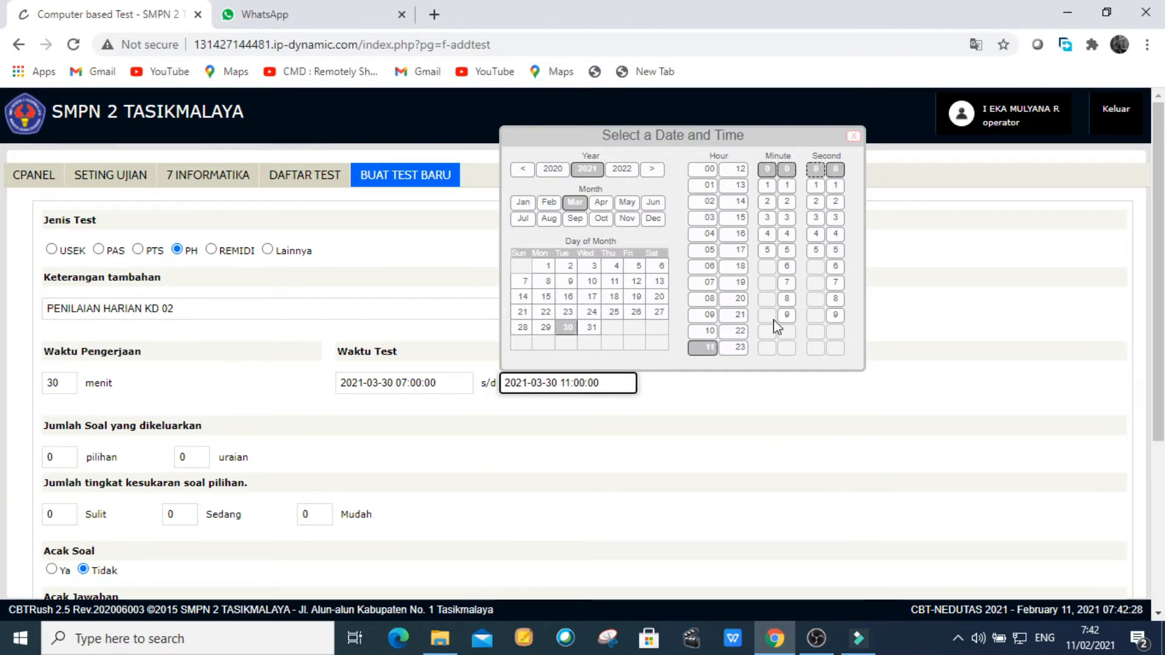
click(904, 412)
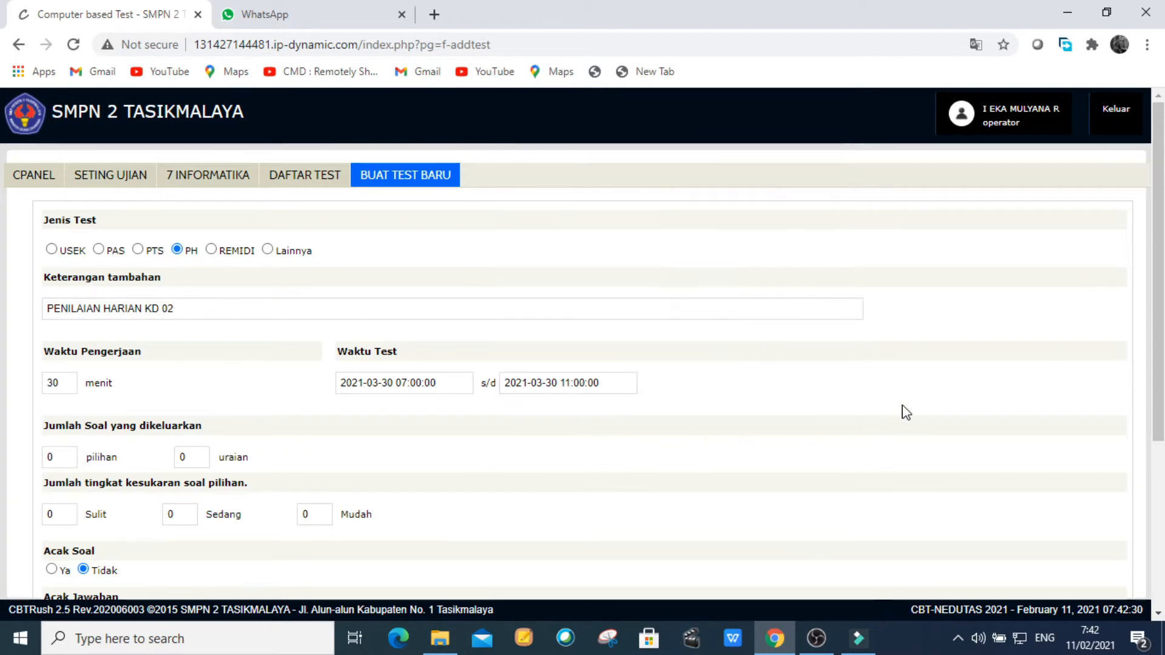
Set the number of multiple-choice (pilihan) questions to 2 and the easy (Mudah) difficulty count to 2
scroll(419, 372, down, 3)
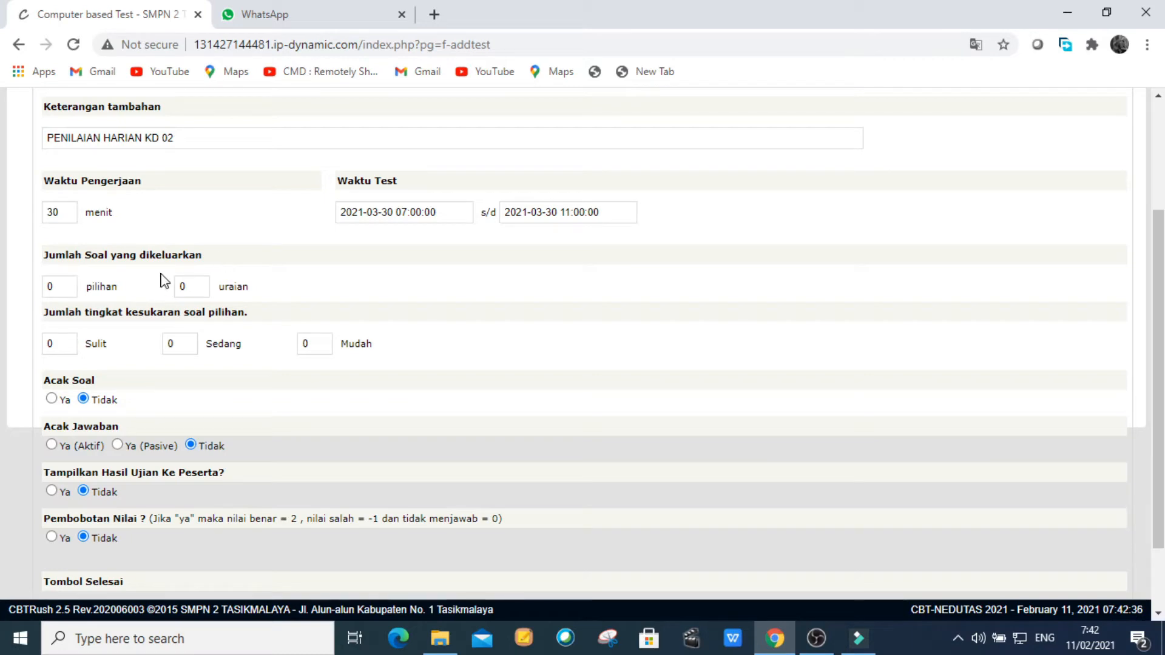
double_click(66, 287)
text(2)
click(69, 318)
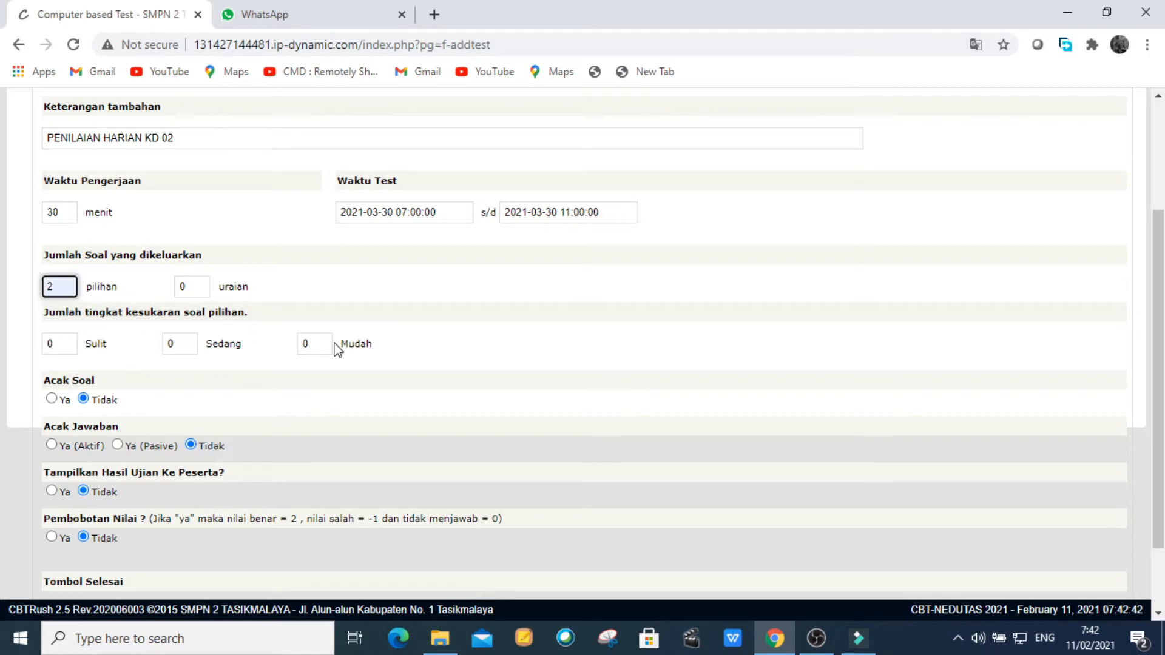
double_click(306, 344)
text(2)
Set question shuffling to Ya and answer shuffling to Ya (Aktif), and save the test
scroll(140, 390, down, 2)
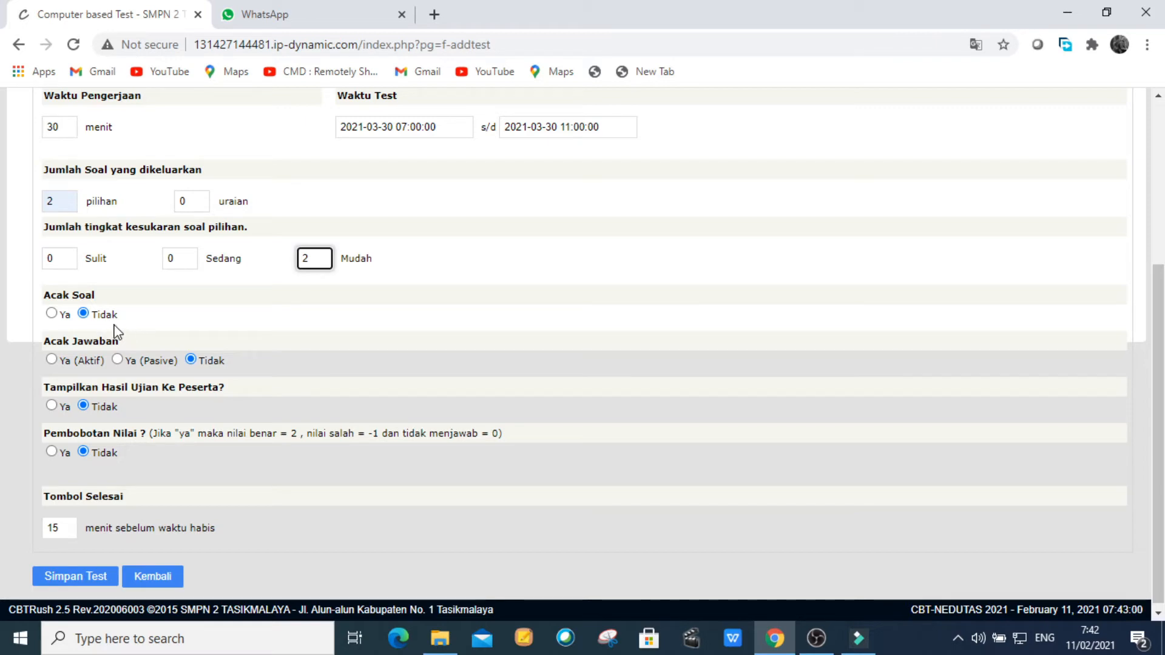
click(51, 313)
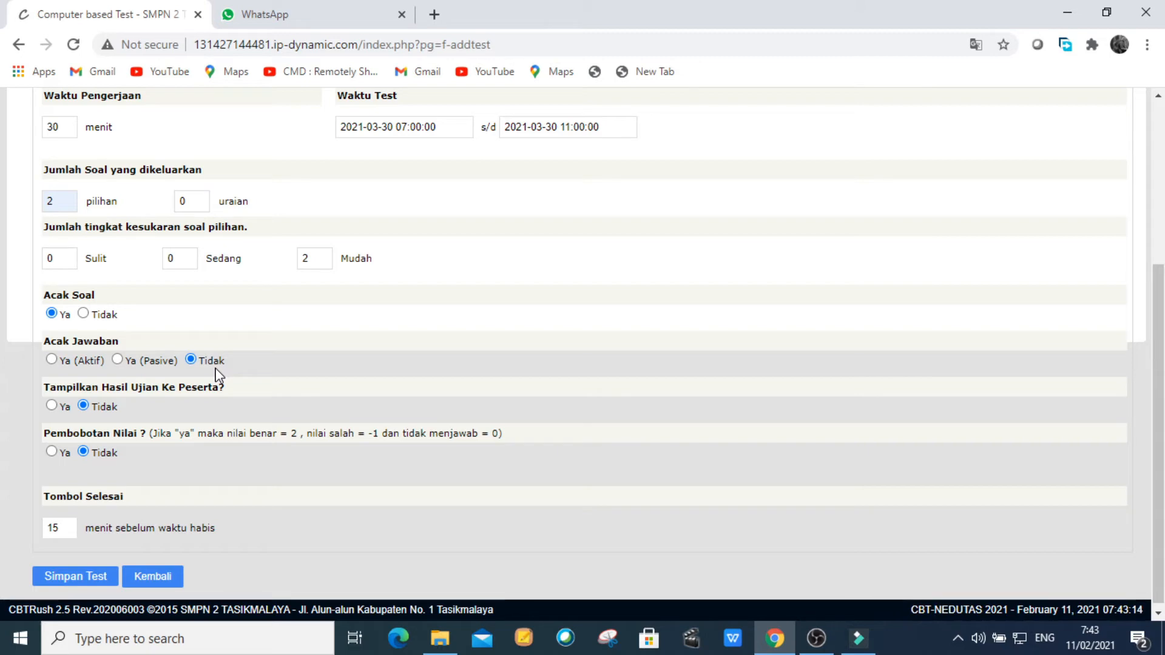
click(52, 359)
scroll(202, 417, down, 1)
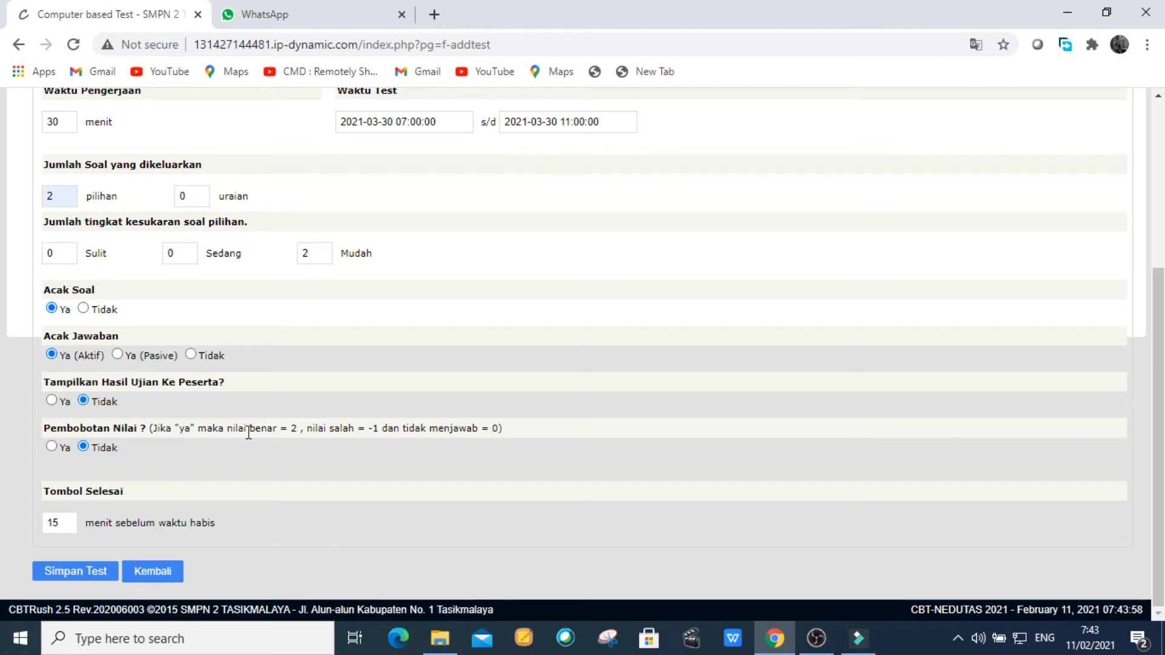
scroll(230, 424, up, 5)
scroll(231, 425, down, 4)
click(68, 580)
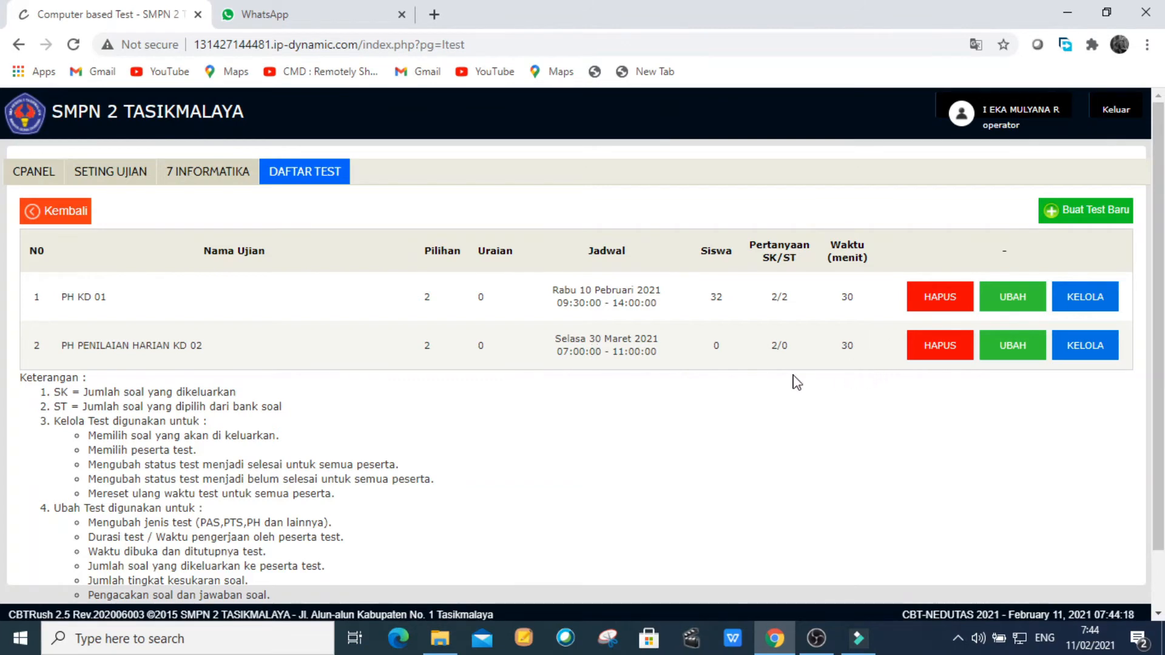
Manage the PH PENILAIAN HARIAN KD 02 test and select all questions from the question bank for it
click(1086, 348)
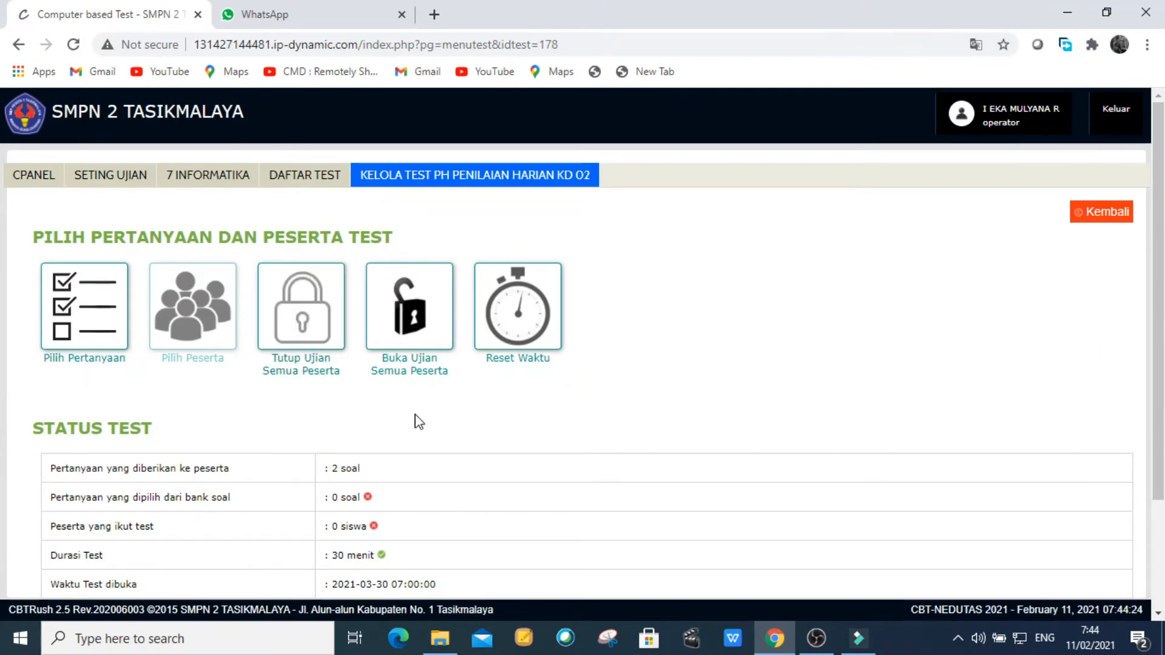
click(94, 308)
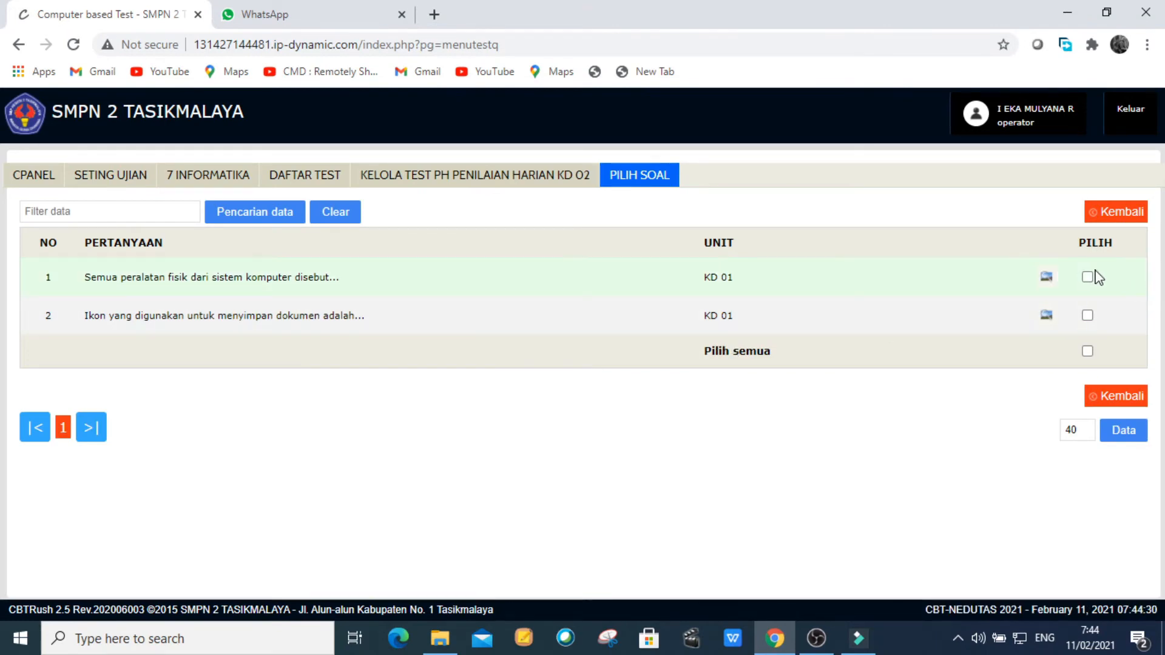
click(1087, 316)
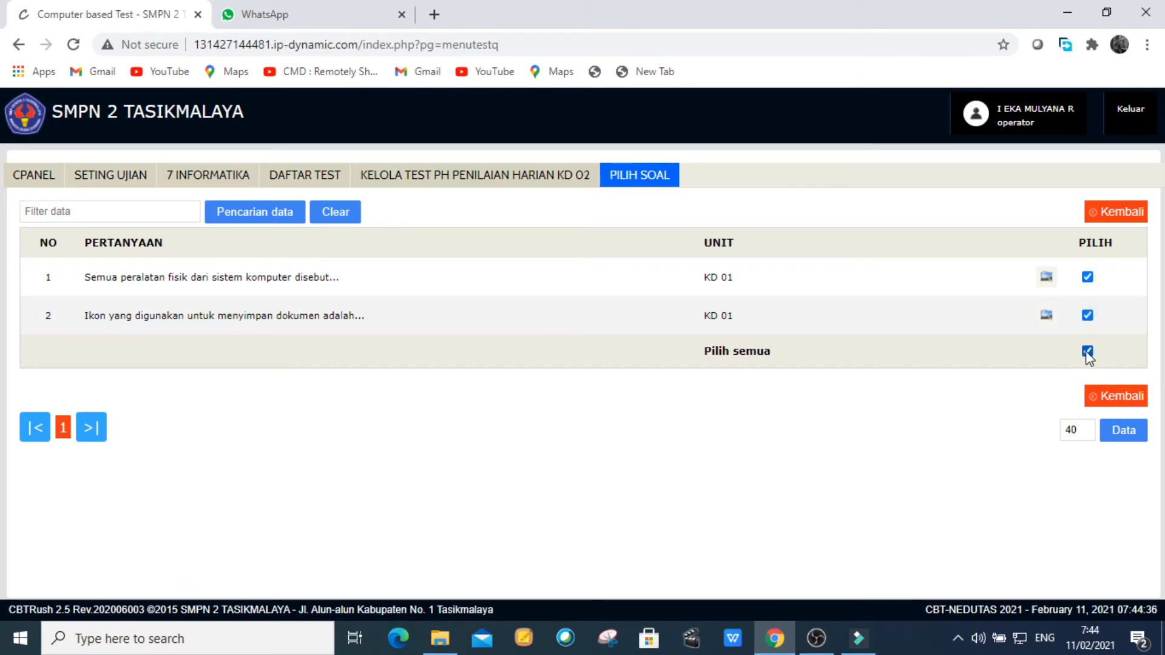
click(1117, 400)
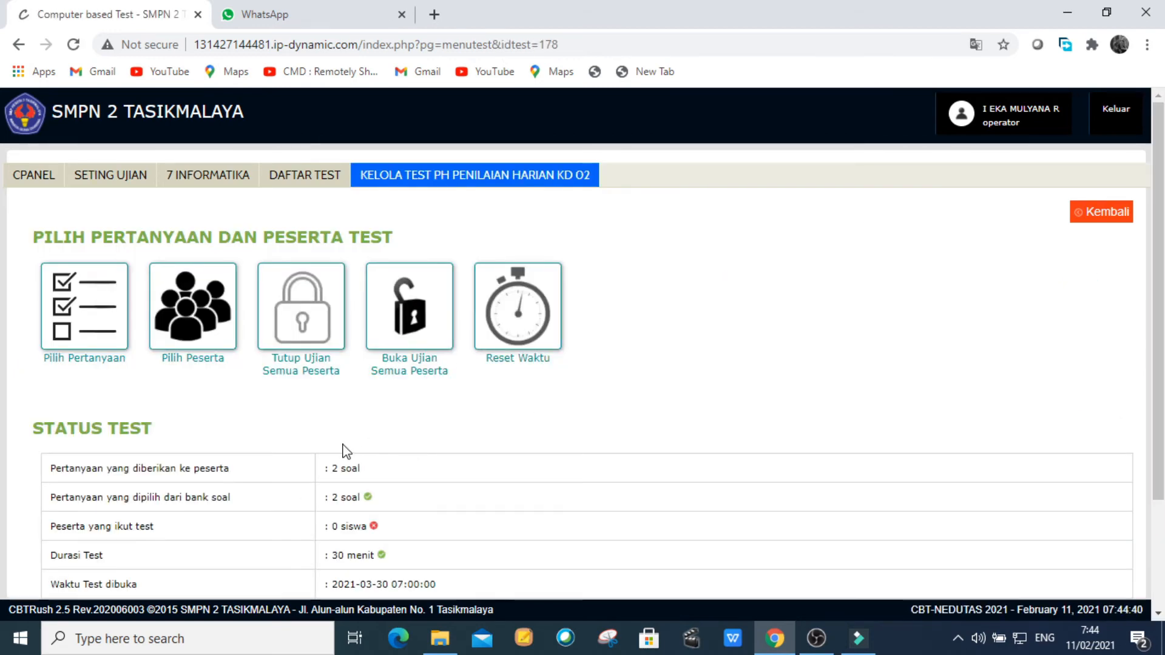
Filter the test's participant selection to class VII-B with all religions (SEMUA AGAMA) and all sessions (SEMUA SESI)
click(203, 320)
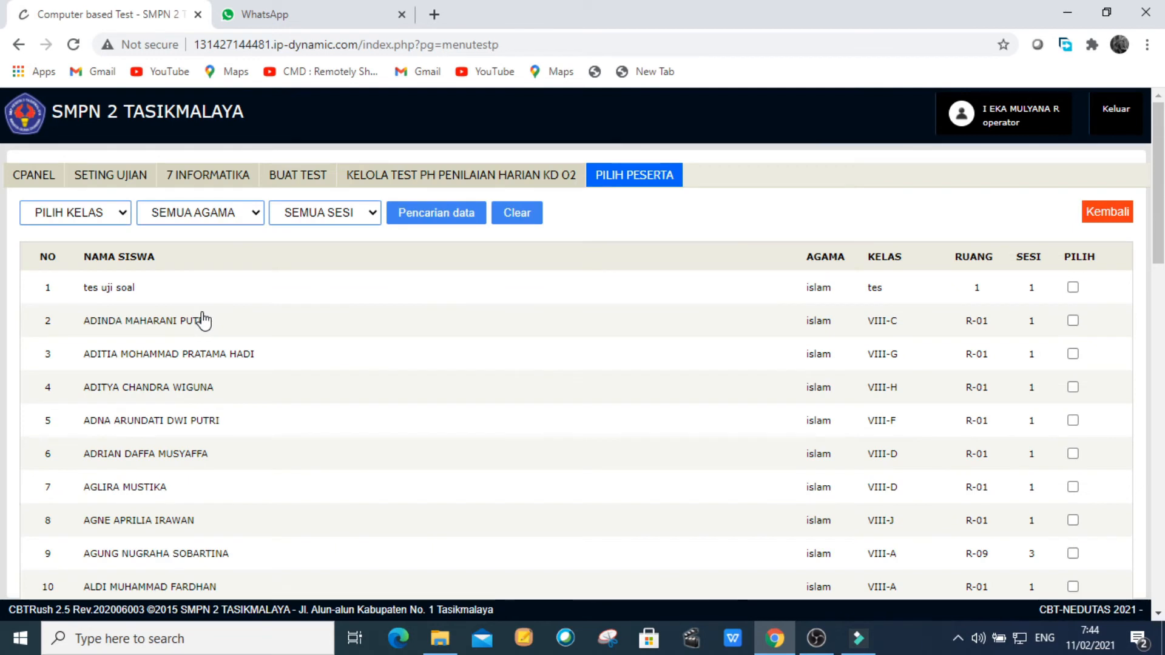
click(121, 215)
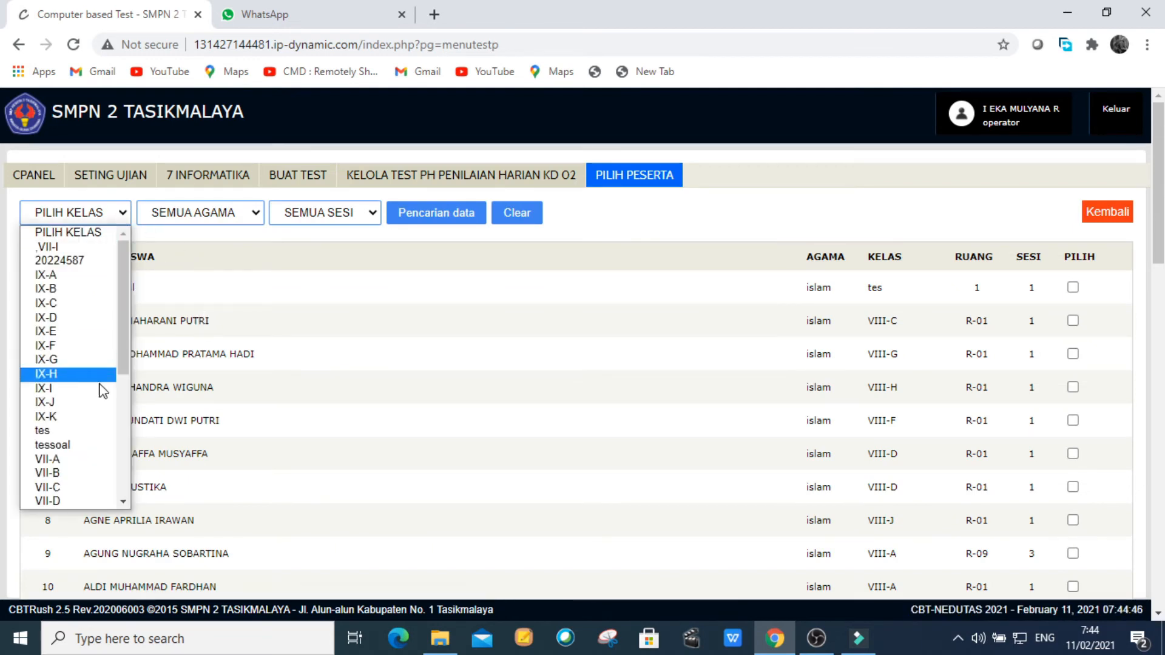
click(52, 474)
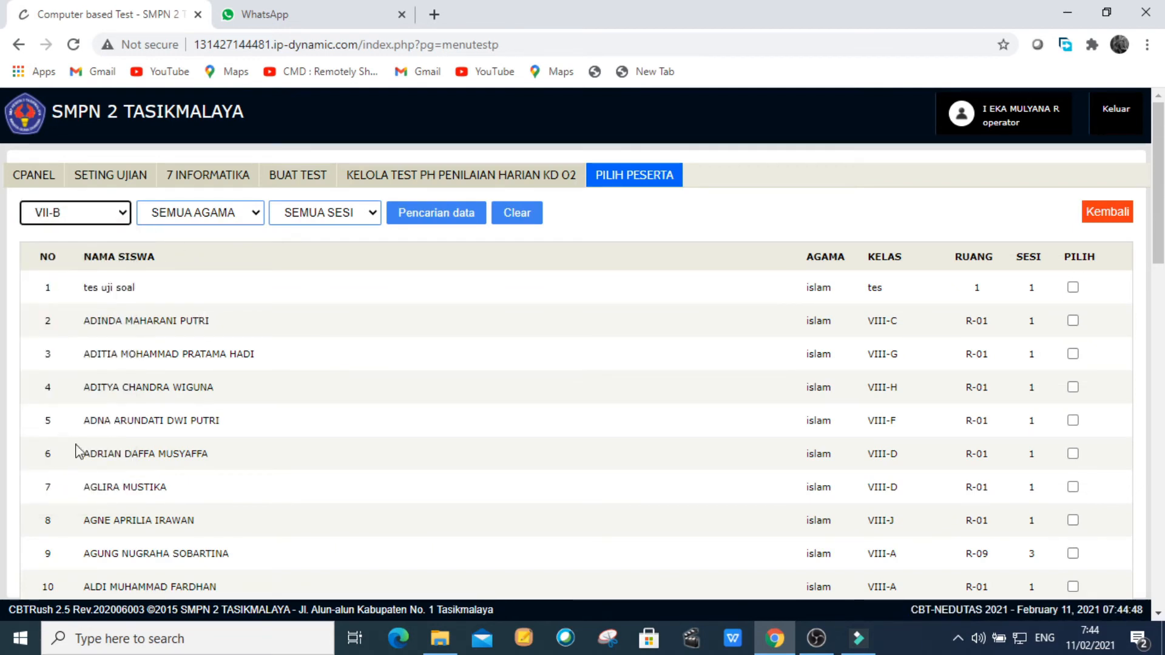
click(231, 219)
click(209, 242)
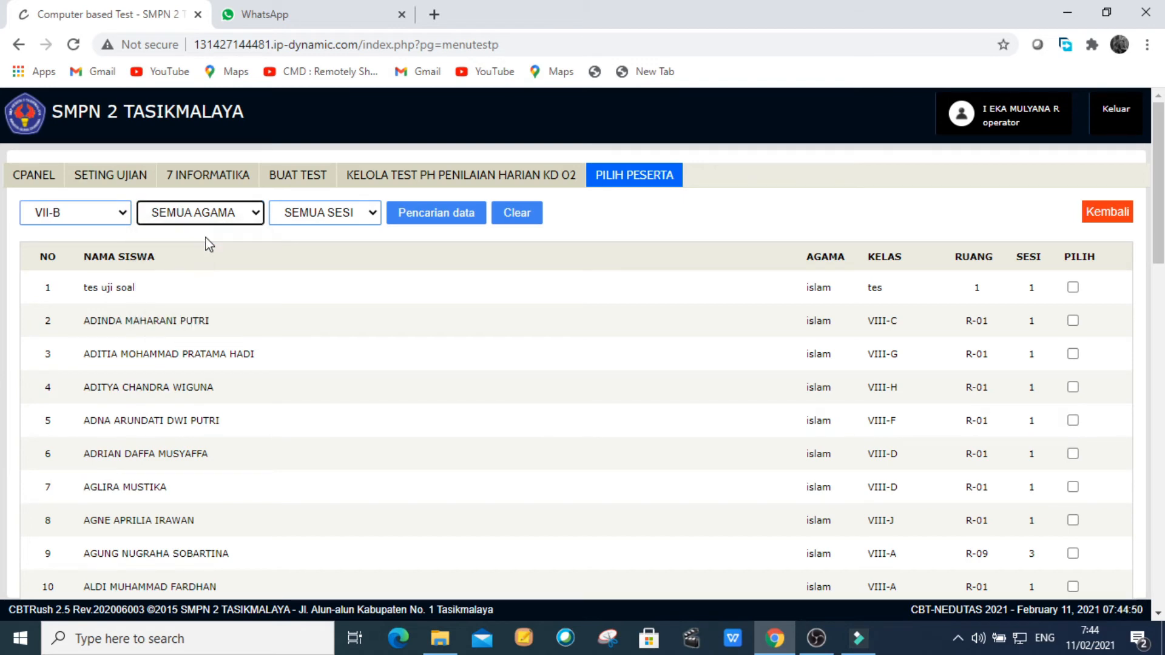
click(346, 214)
click(334, 232)
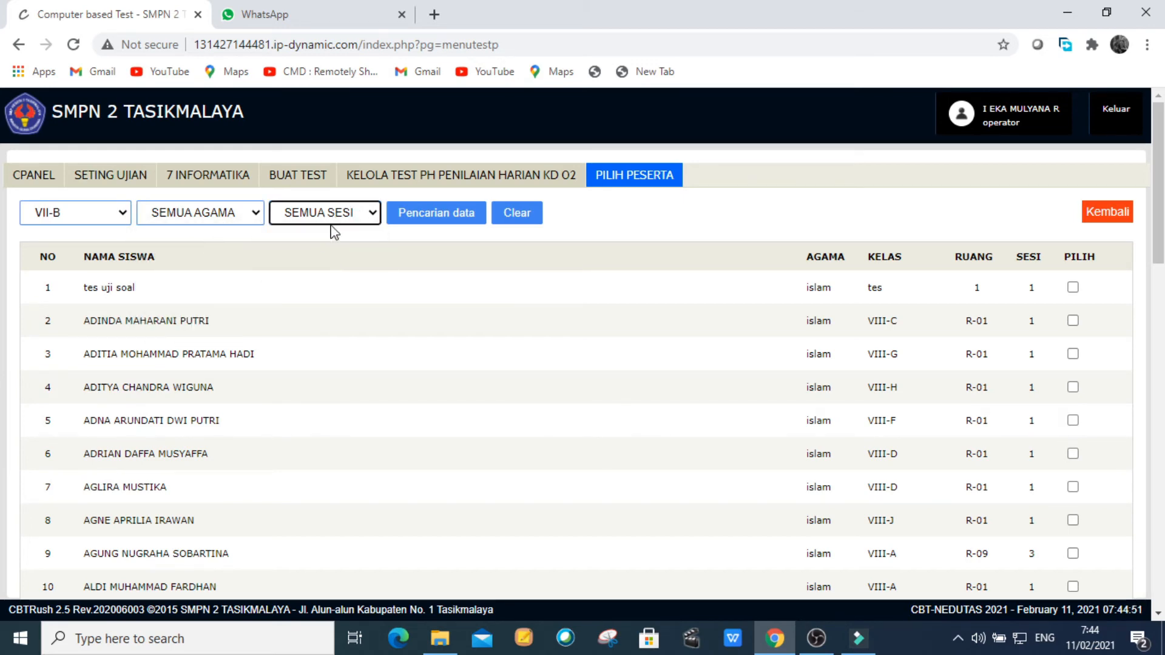
click(443, 219)
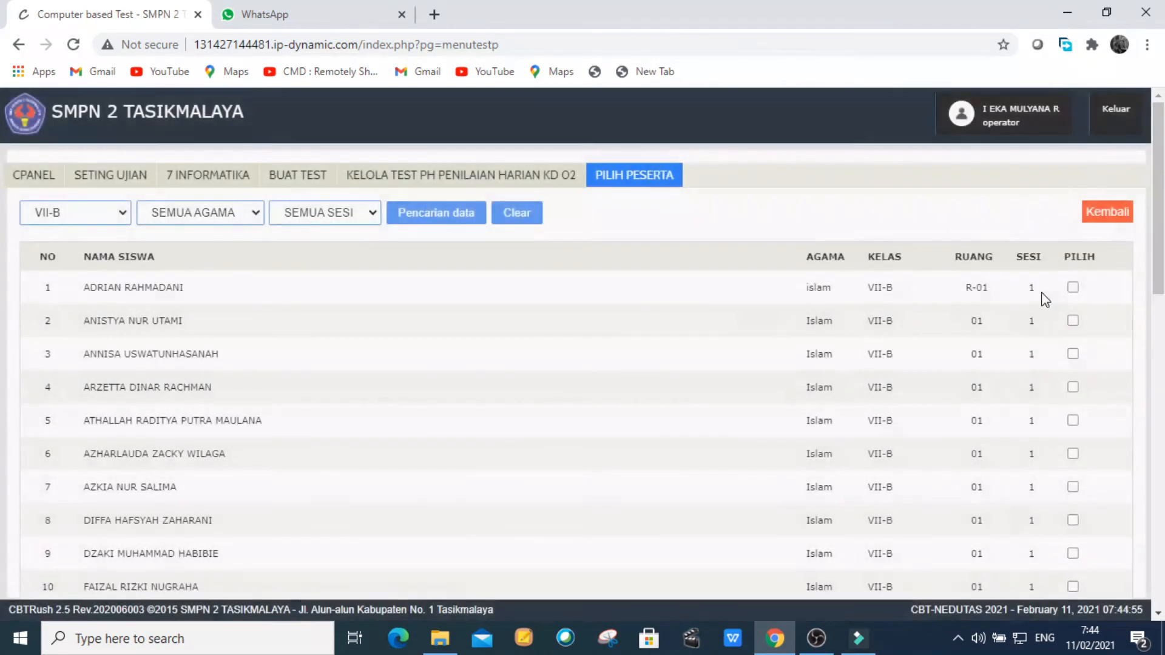
Select all class VII-B students as test participants and return to the test's management page
drag(1160, 121, 1162, 160)
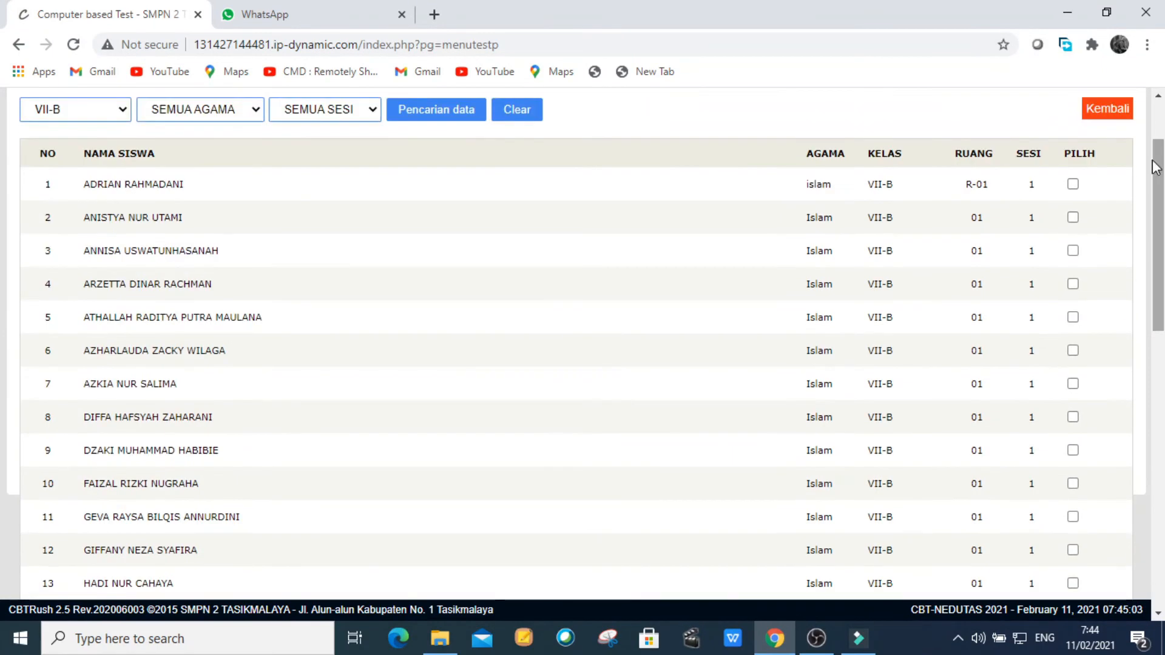
click(1073, 185)
click(1074, 218)
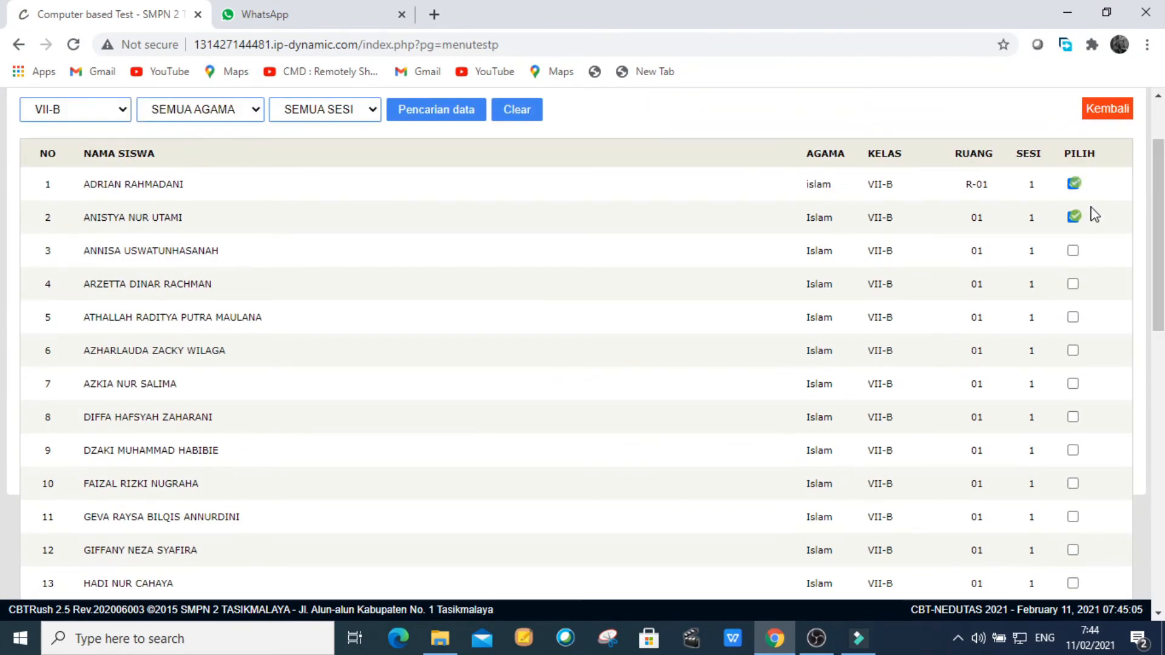
drag(1160, 174, 1160, 450)
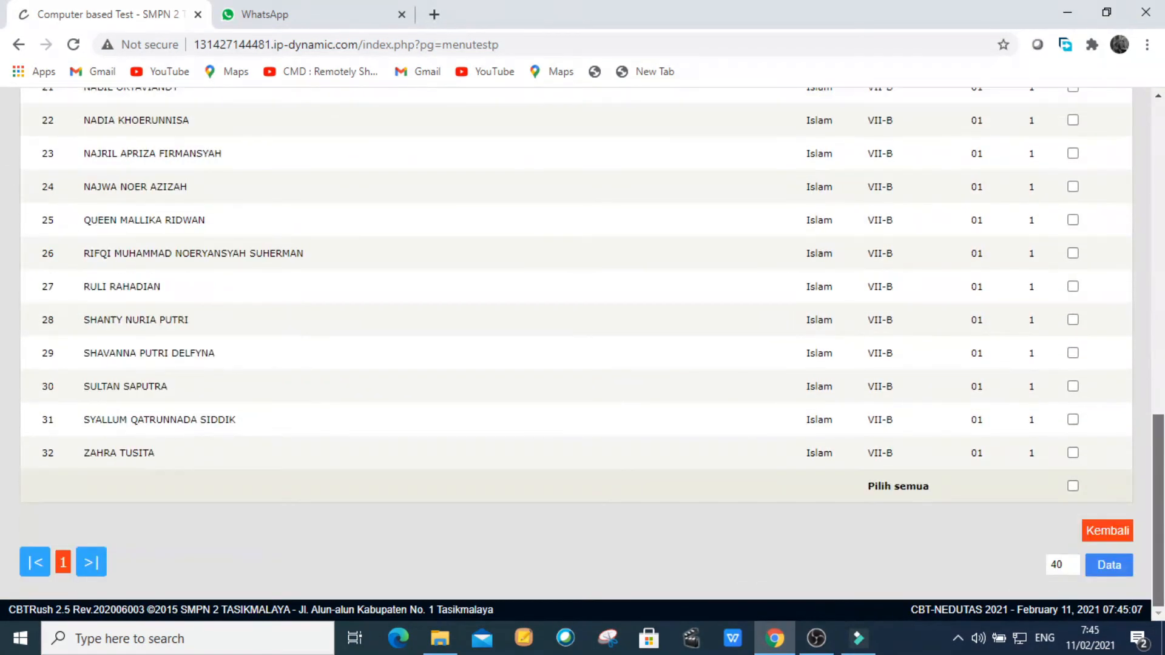
click(1073, 487)
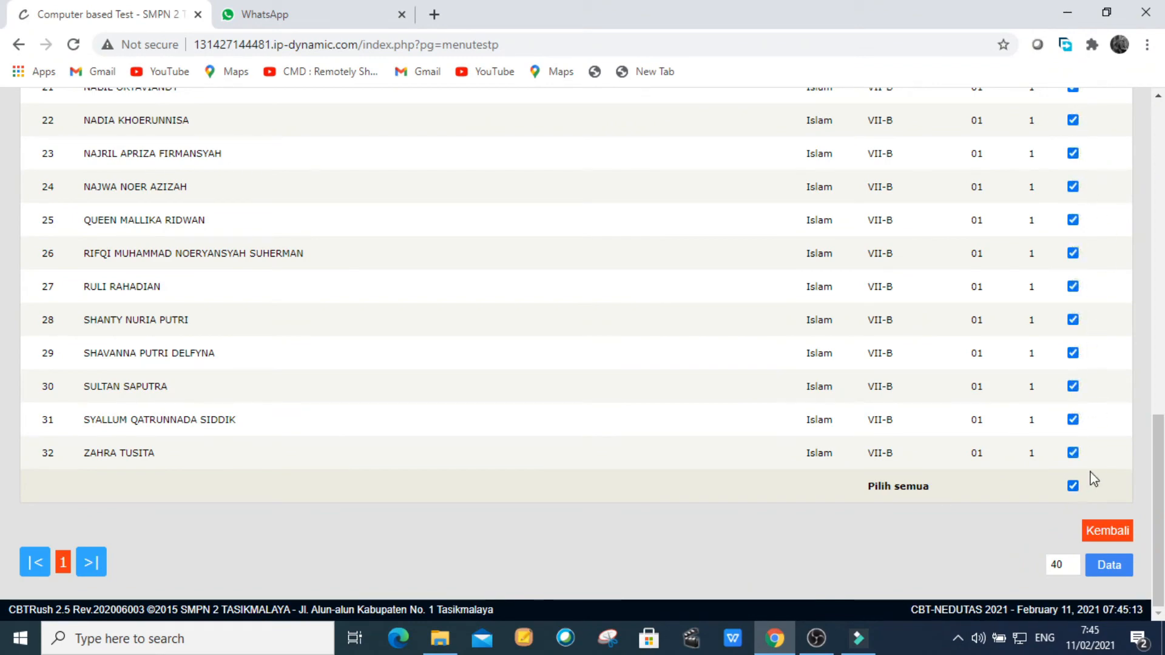
click(1106, 532)
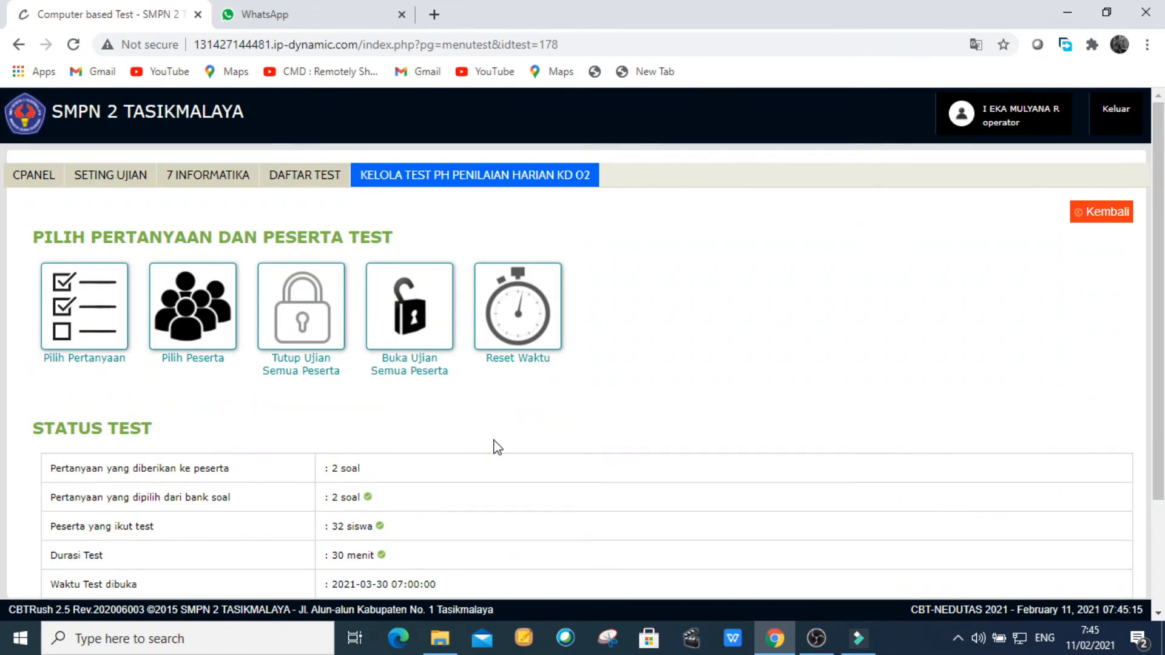
Review the status summary of the PH PENILAIAN HARIAN KD 02 test and return to the test list
scroll(492, 452, down, 2)
scroll(502, 428, down, 1)
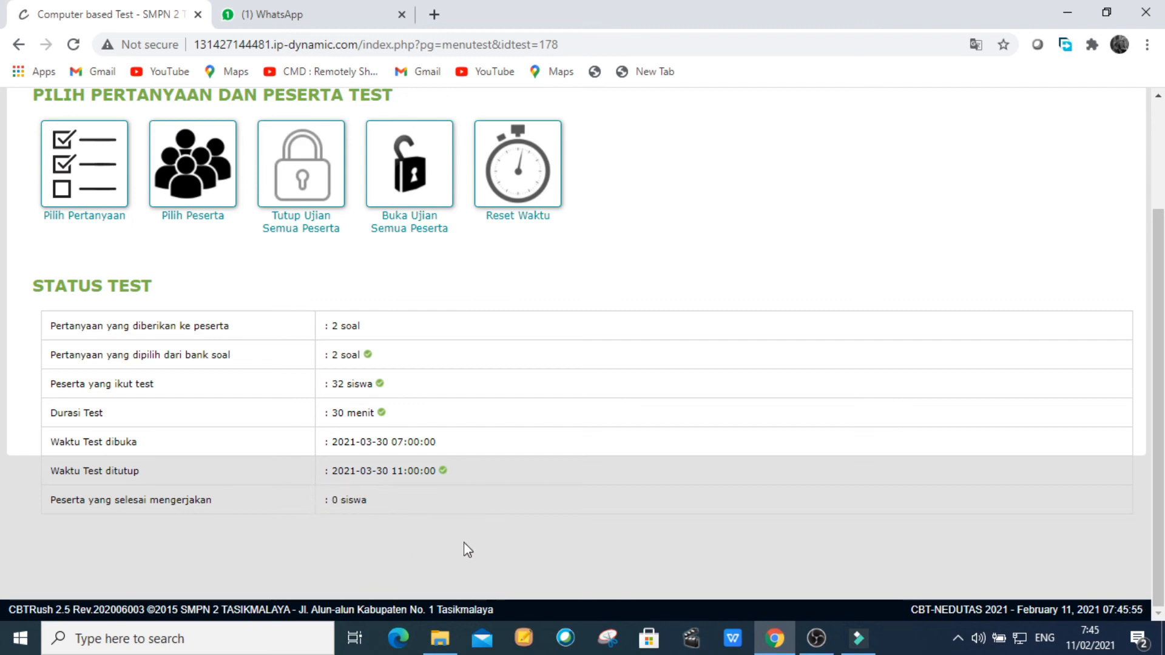
scroll(593, 398, up, 3)
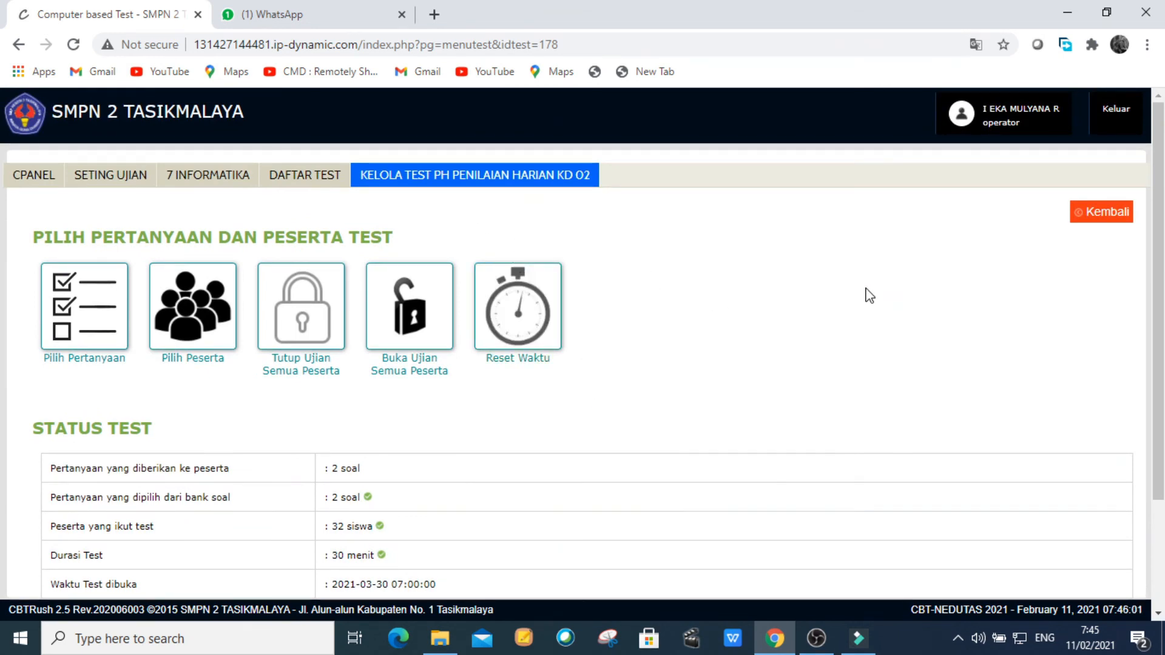
click(1108, 212)
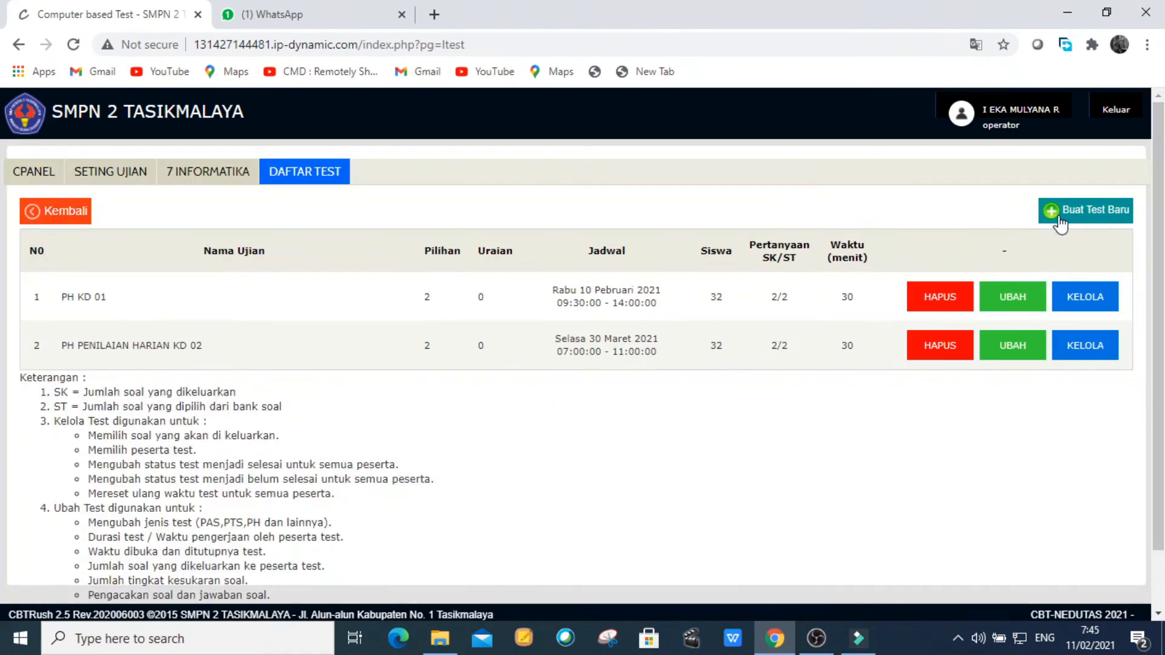